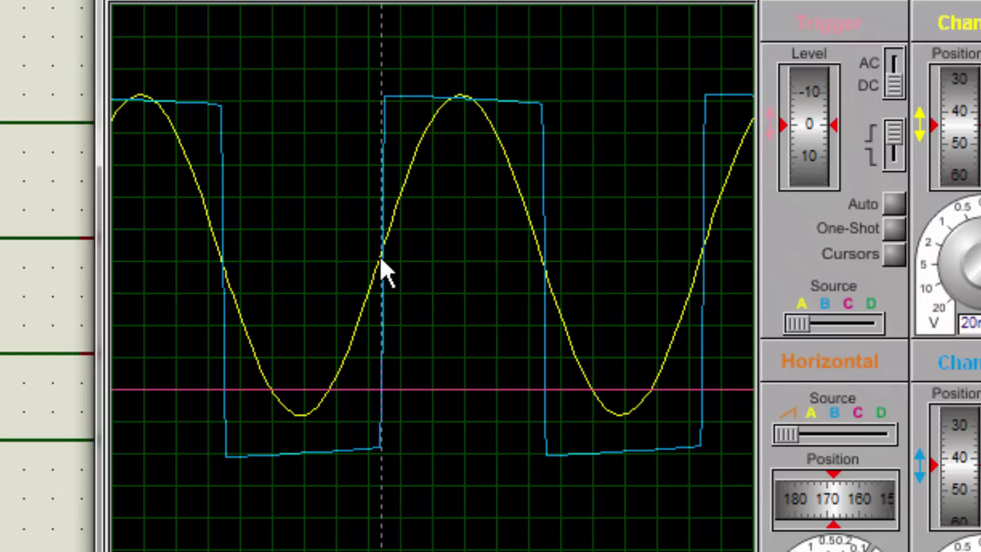
# Shift the oscilloscope waveforms left using the Horizontal Position dial
pyautogui.moveTo(380, 257); pyautogui.dragTo(196, 248)
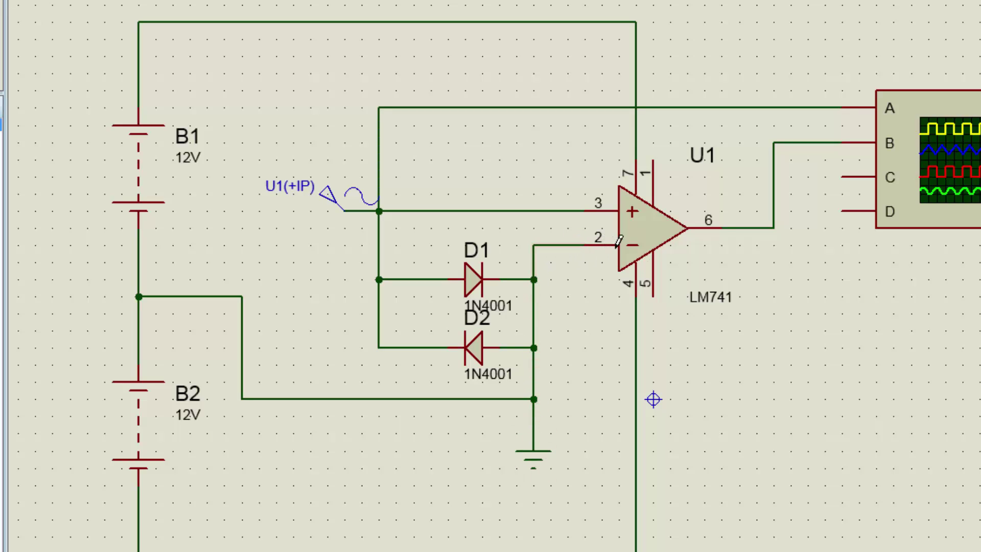
pyautogui.click(647, 255)
pyautogui.click(596, 214)
# Start the simulation with F12 to display the sine and square waves
pyautogui.press('F12')
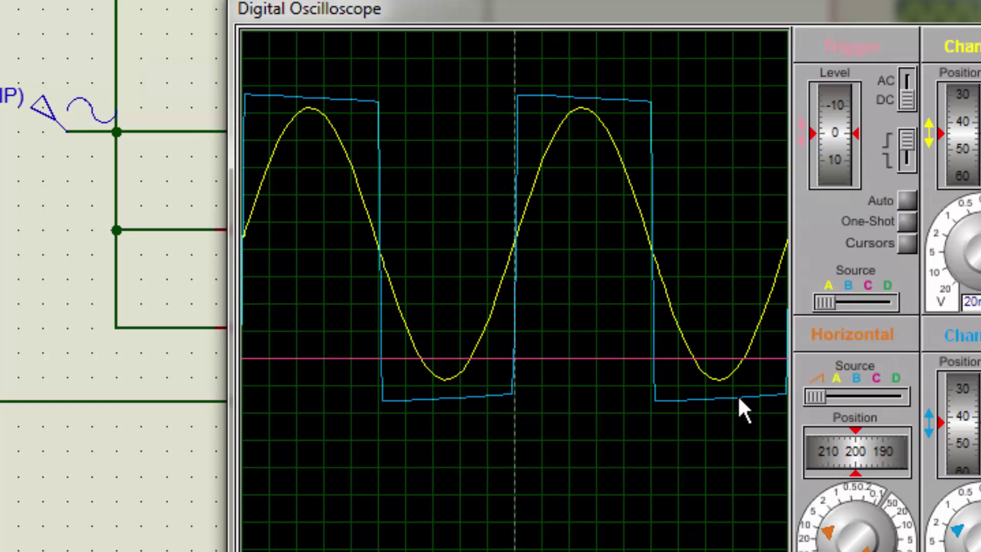
# Set Horizontal Position to 140, enable Auto trigger, and lower the Channel B trace
pyautogui.moveTo(866, 454); pyautogui.dragTo(819, 454)
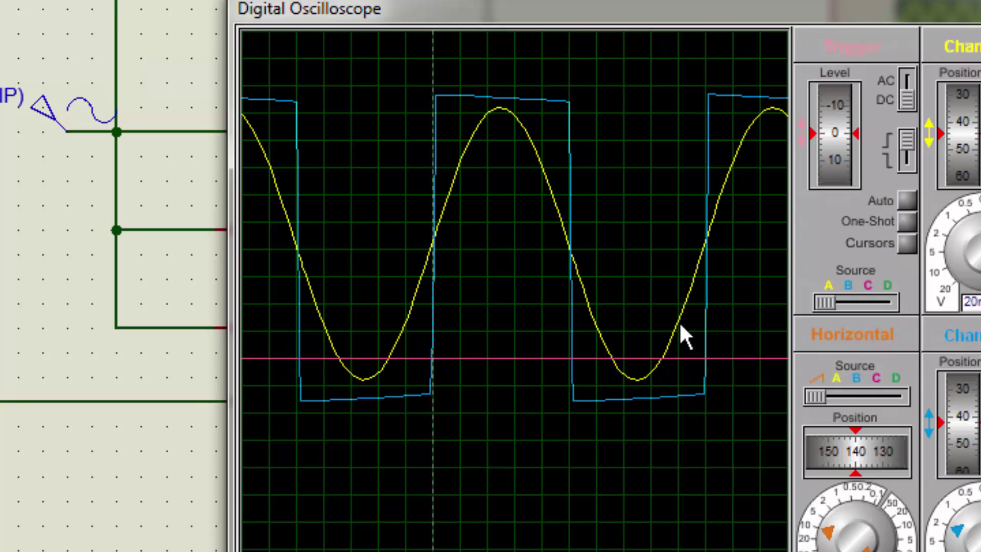
pyautogui.click(905, 201)
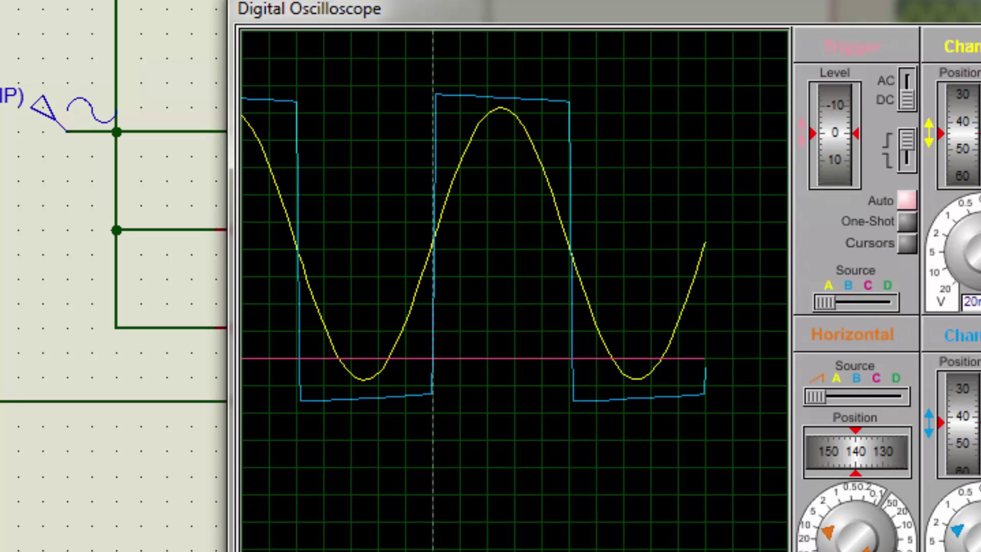
pyautogui.moveTo(967, 440); pyautogui.dragTo(972, 460)
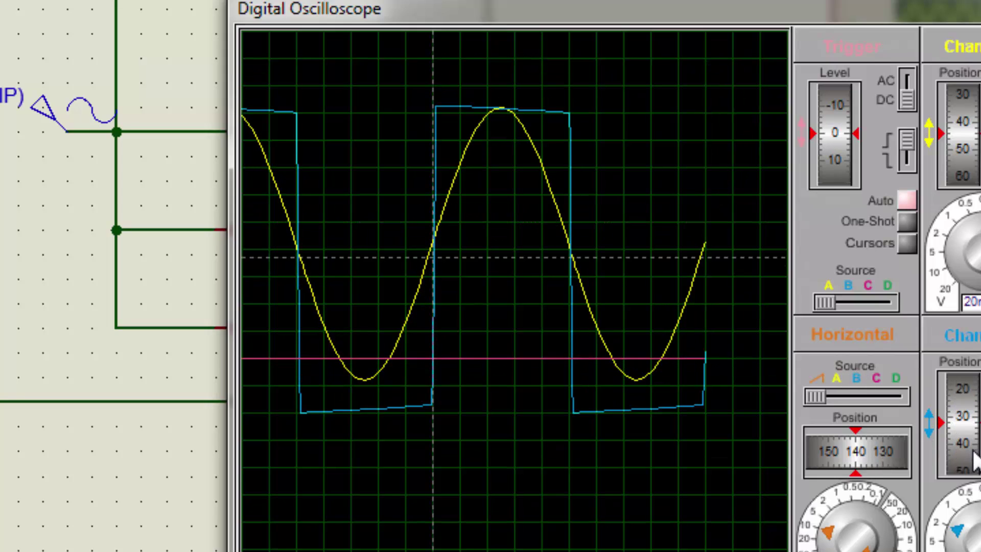